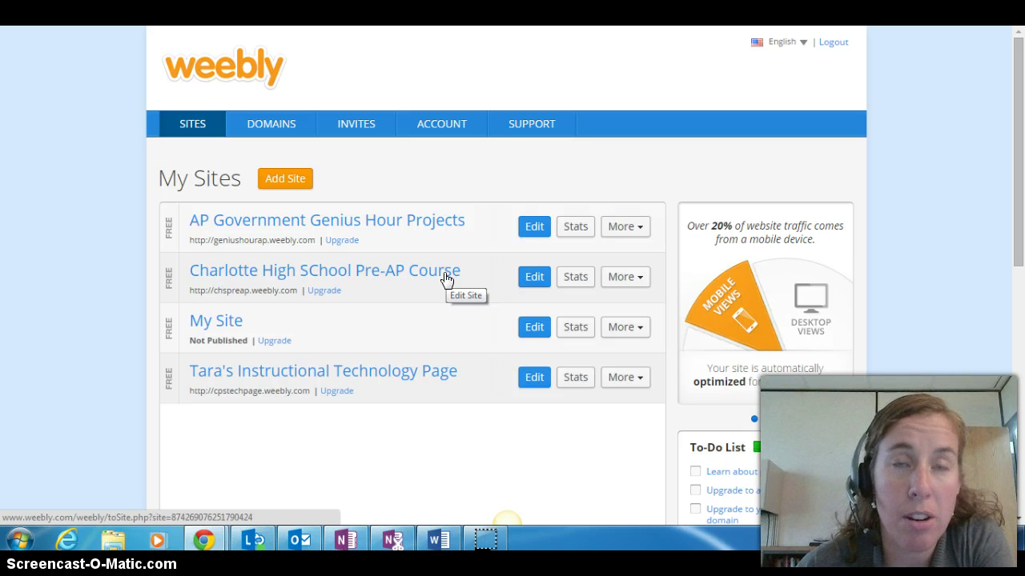
Open the Charlotte High School Pre-AP Course site for editing
left_click(435, 278)
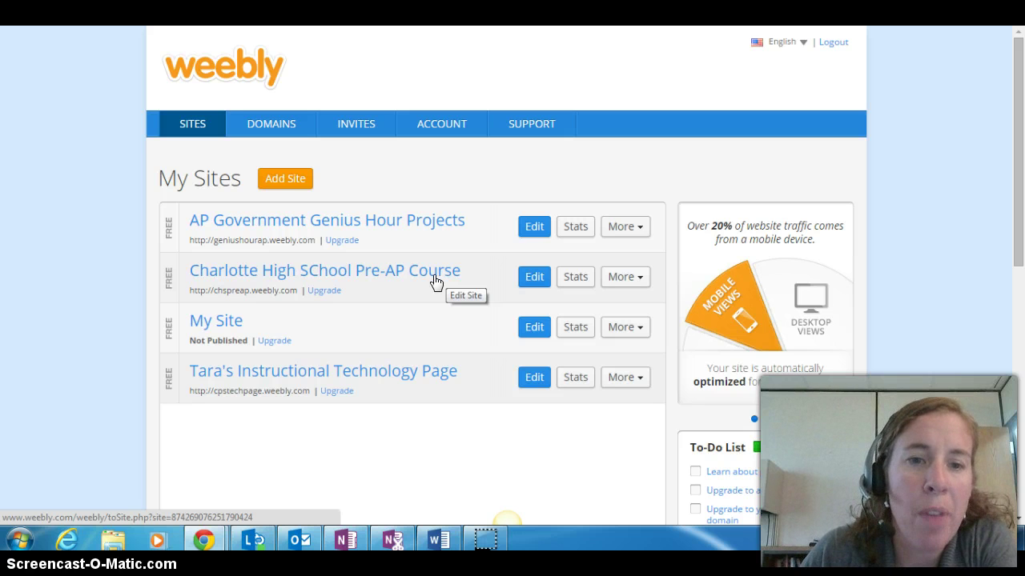
left_click(335, 278)
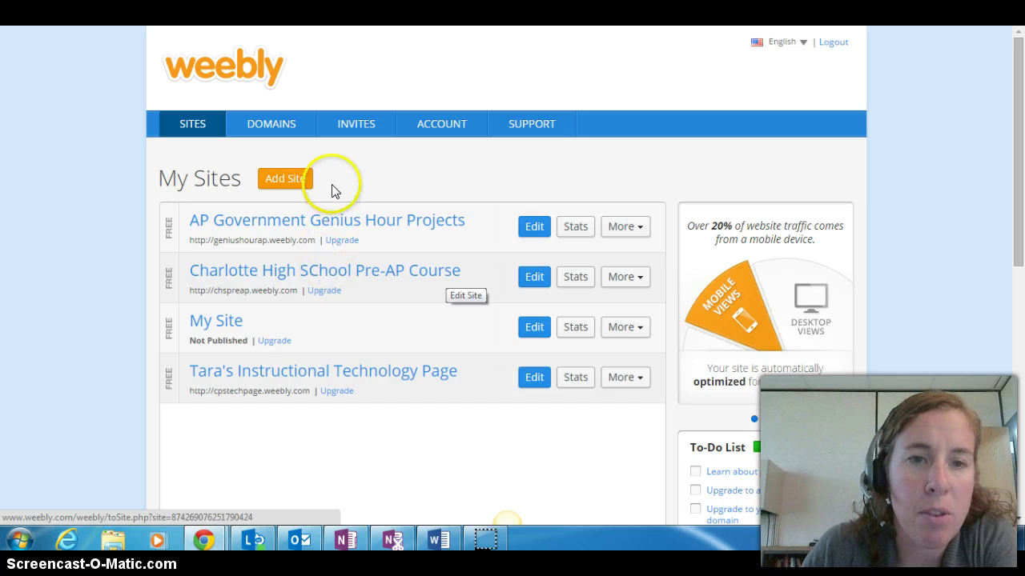
left_click(297, 274)
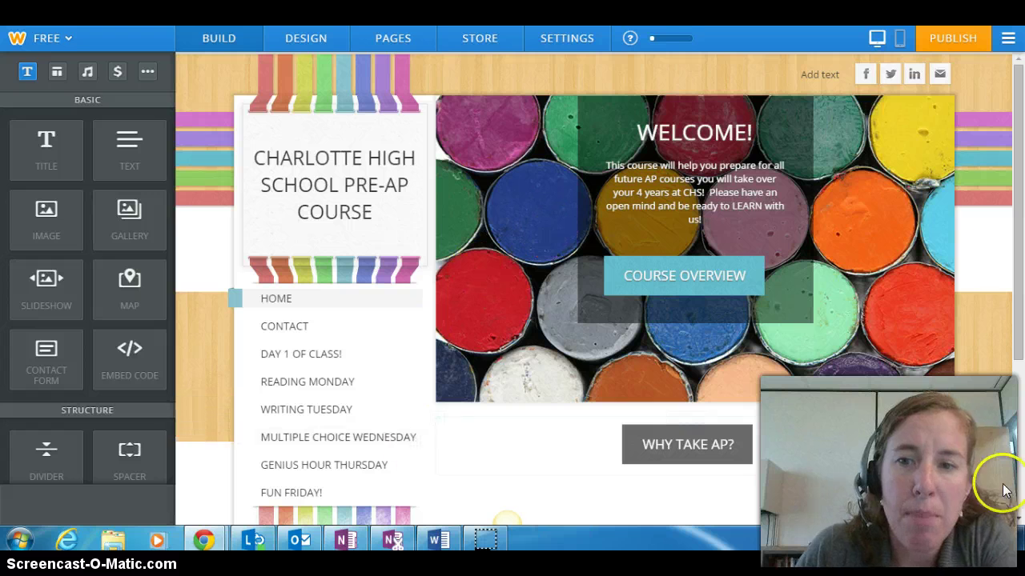
Examine the course site's page menu and the Reading Monday page with its header picture and title
scroll(400, 377, "down", 1)
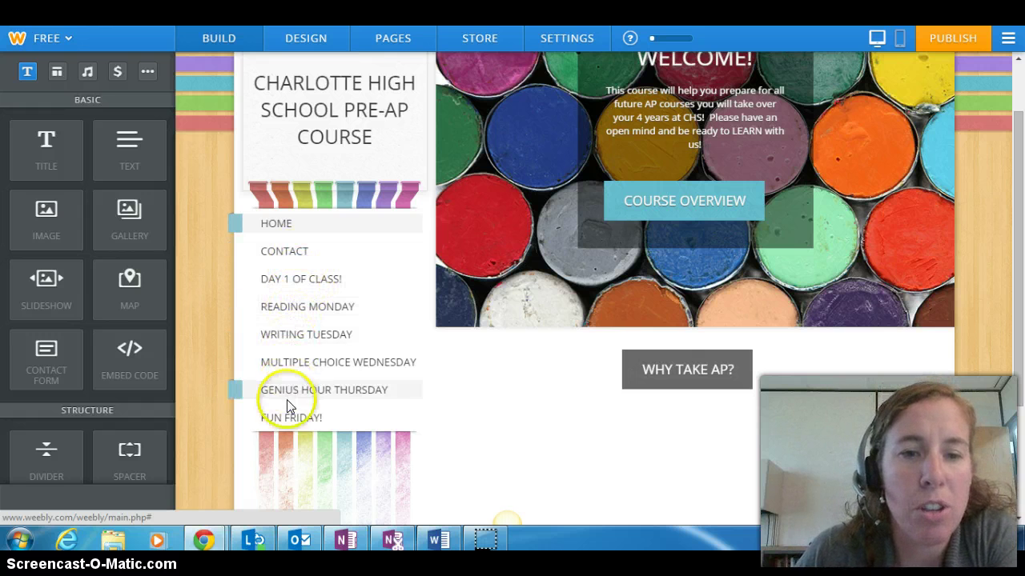
left_click(288, 309)
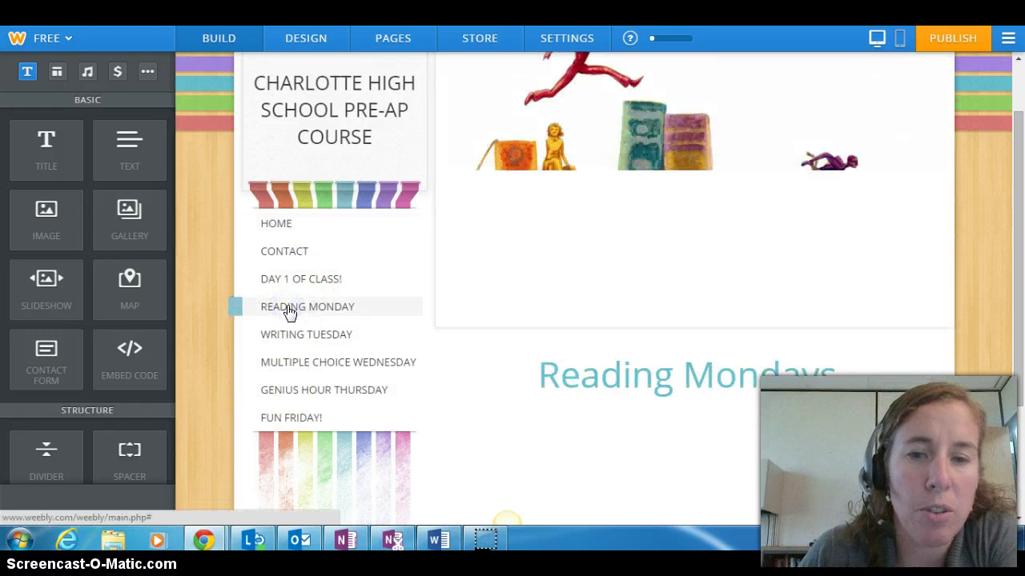
scroll(631, 272, "down", 1)
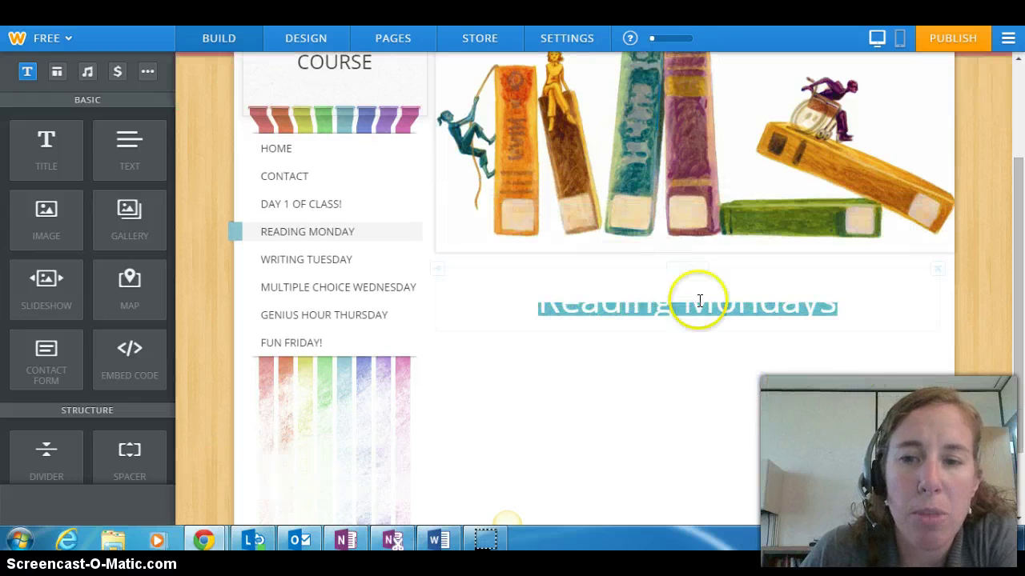
scroll(665, 411, "down", 1)
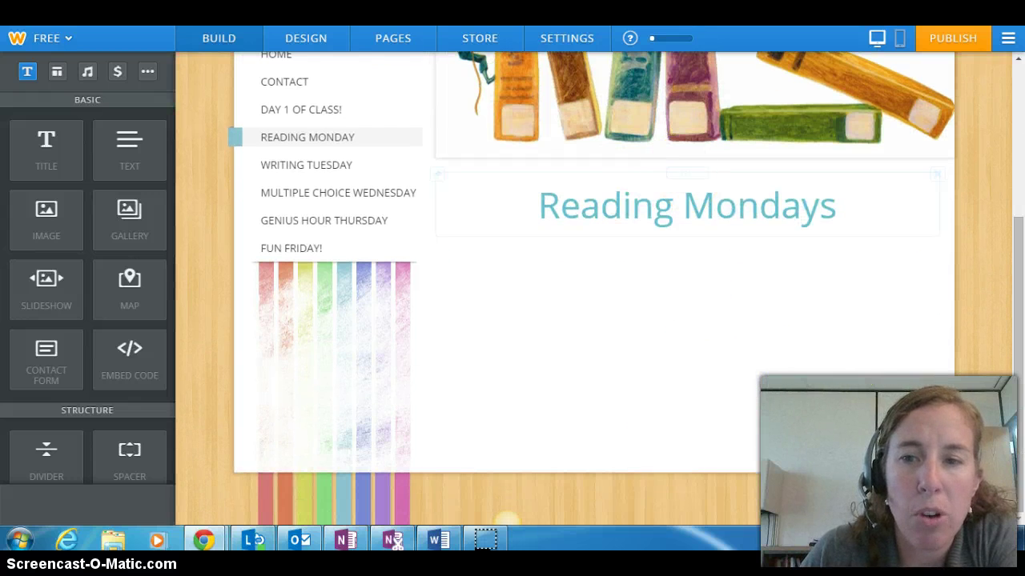
scroll(676, 448, "up", 3)
triple_click(672, 428)
left_click(697, 469)
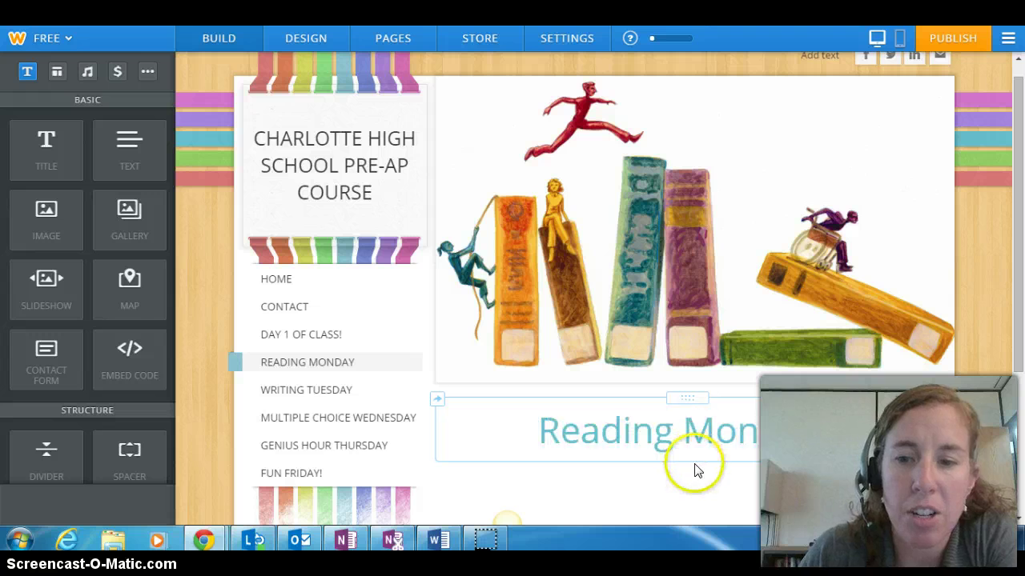
triple_click(709, 437)
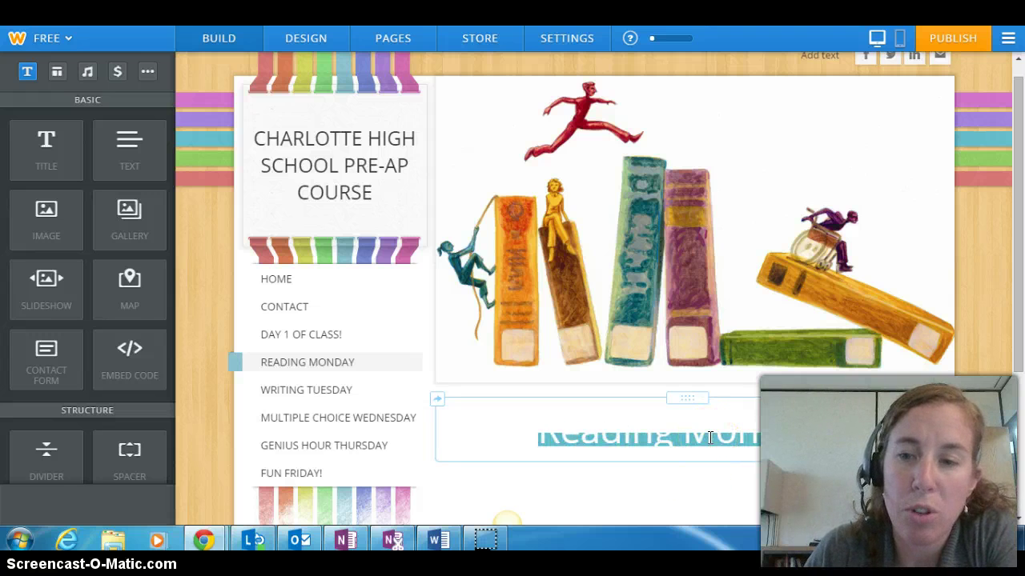
triple_click(709, 437)
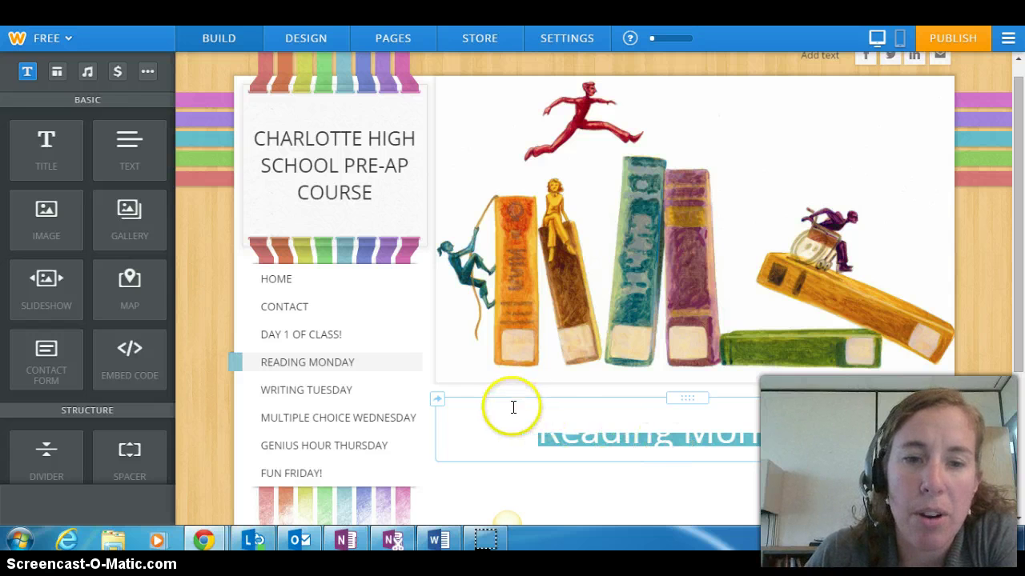
left_click(480, 414)
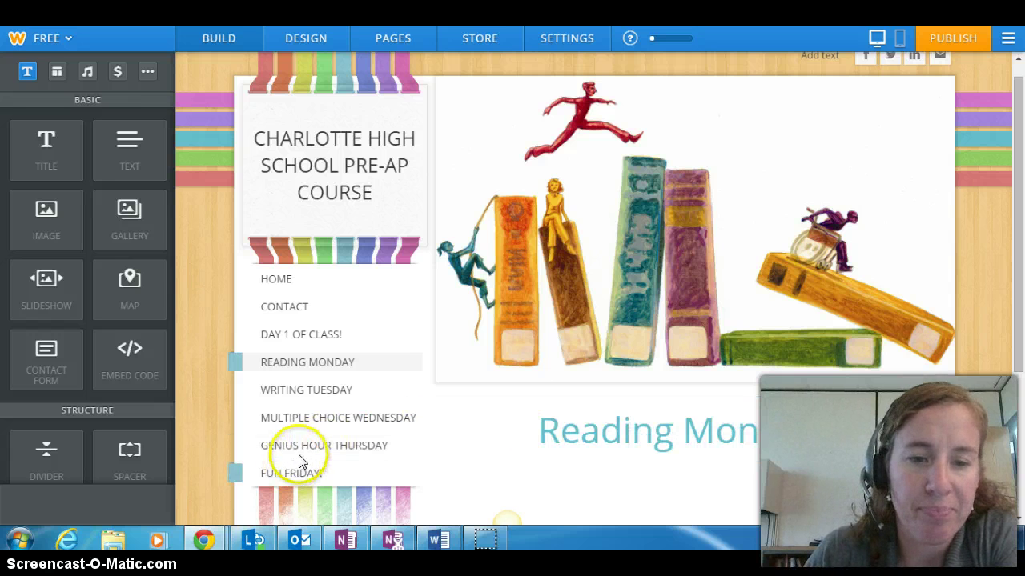
left_click(309, 394)
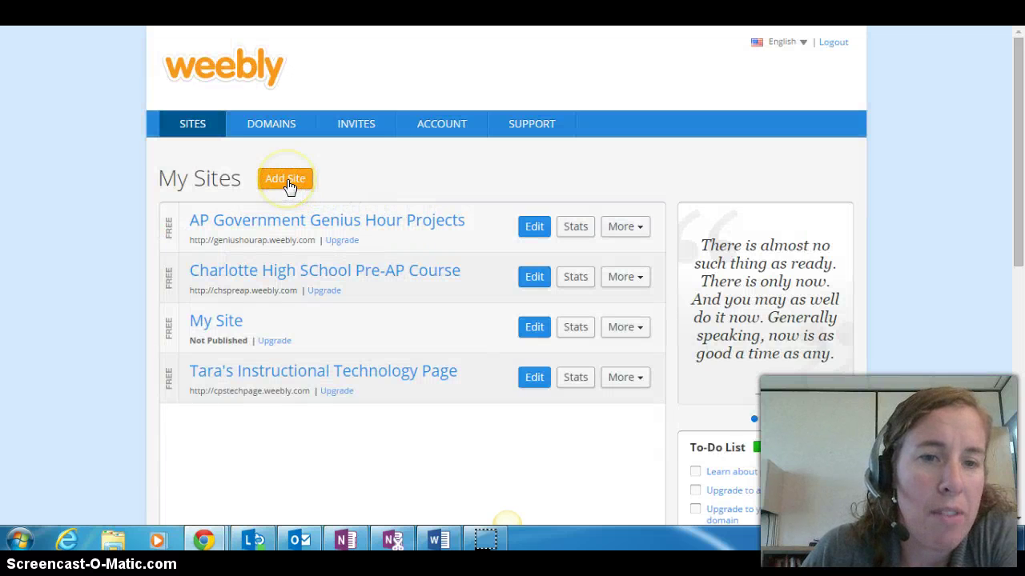
Add a new website with Site as its focus
left_click(286, 181)
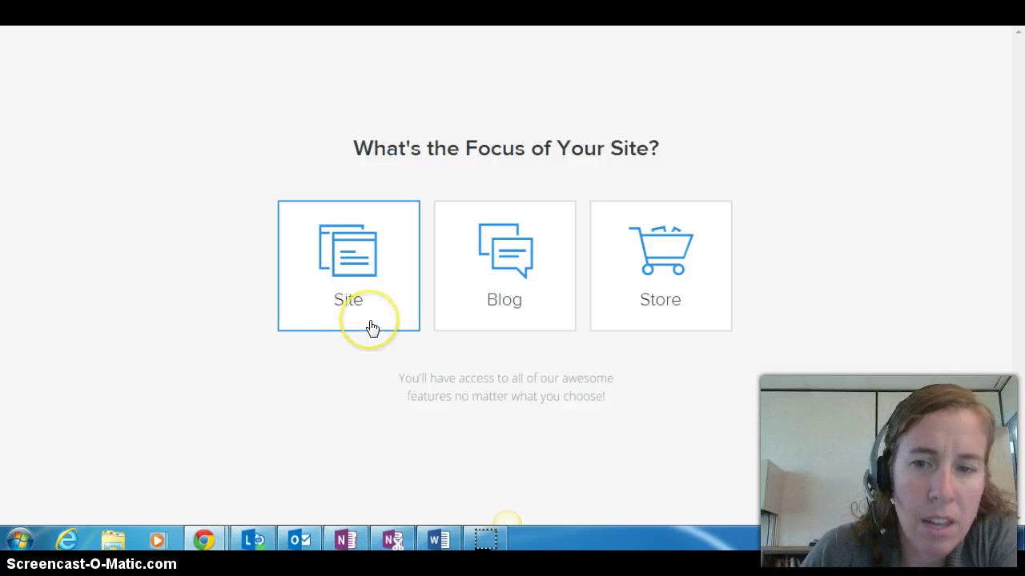
left_click(360, 257)
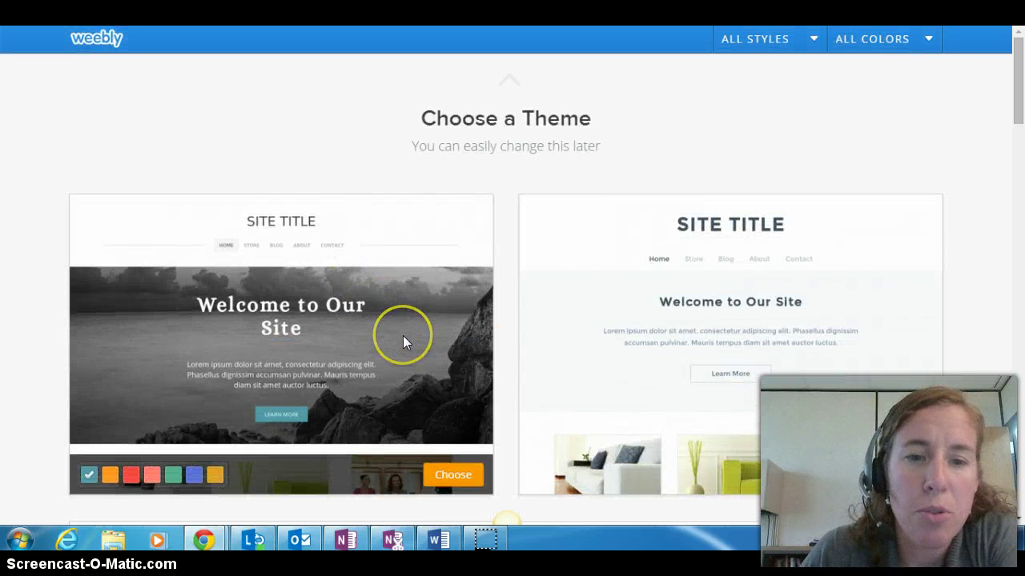
Browse the theme gallery and choose the blue ocean-wave theme with the vertical navigation menu beside the welcome text
scroll(403, 338, "down", 3)
scroll(402, 342, "down", 5)
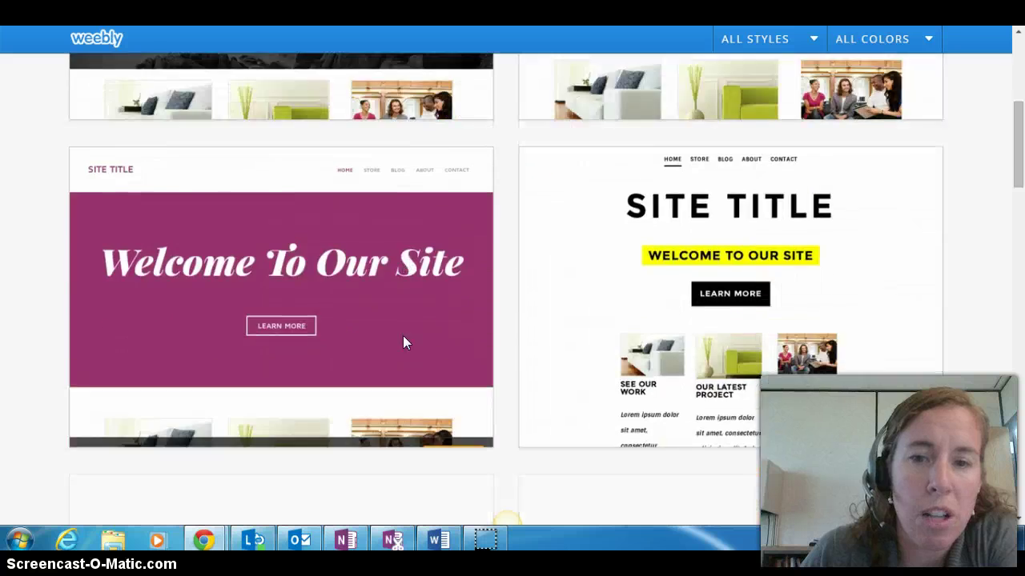
scroll(402, 336, "down", 2)
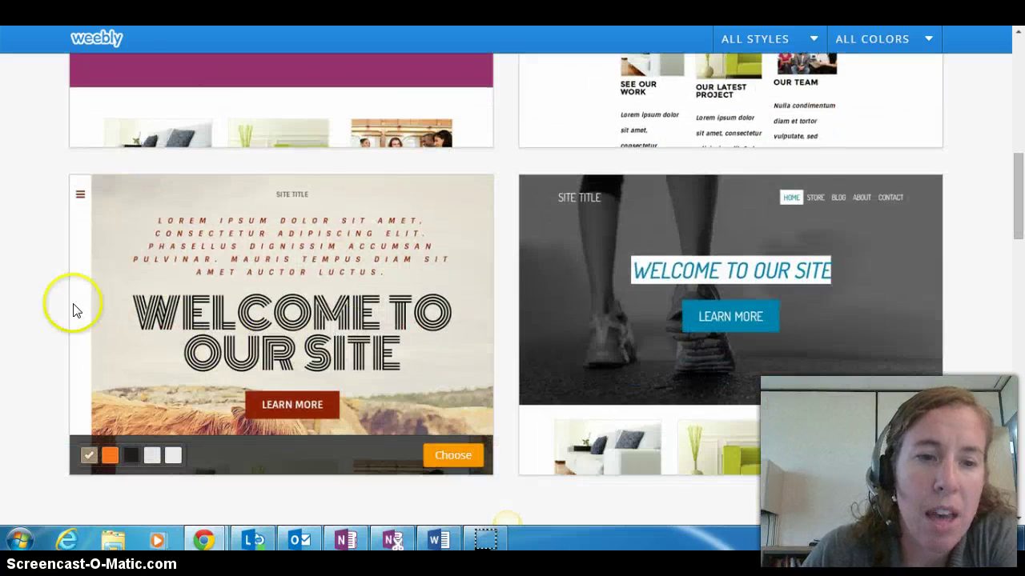
scroll(200, 318, "up", 6)
scroll(200, 319, "up", 2)
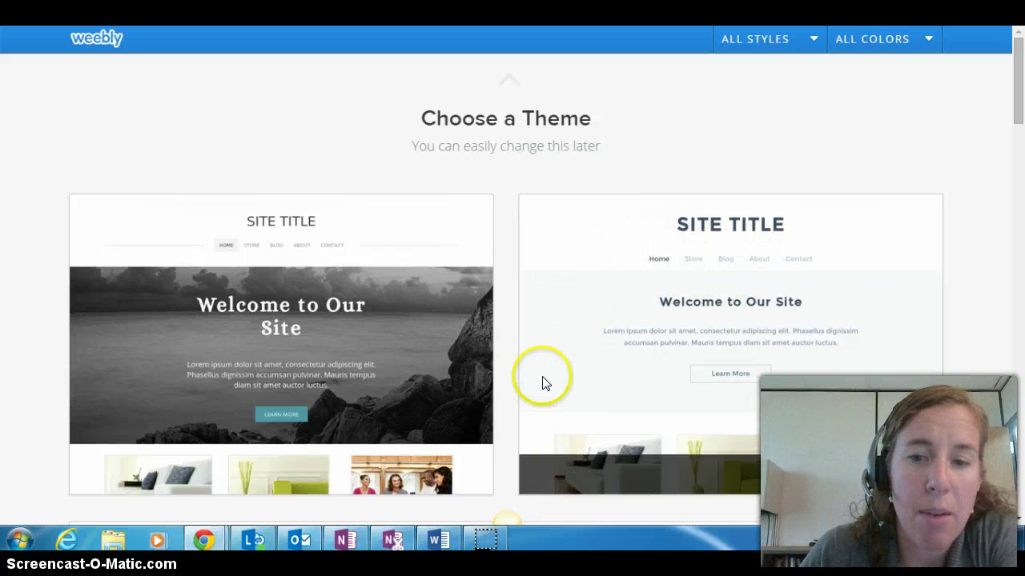
scroll(542, 382, "down", 8)
scroll(538, 383, "down", 5)
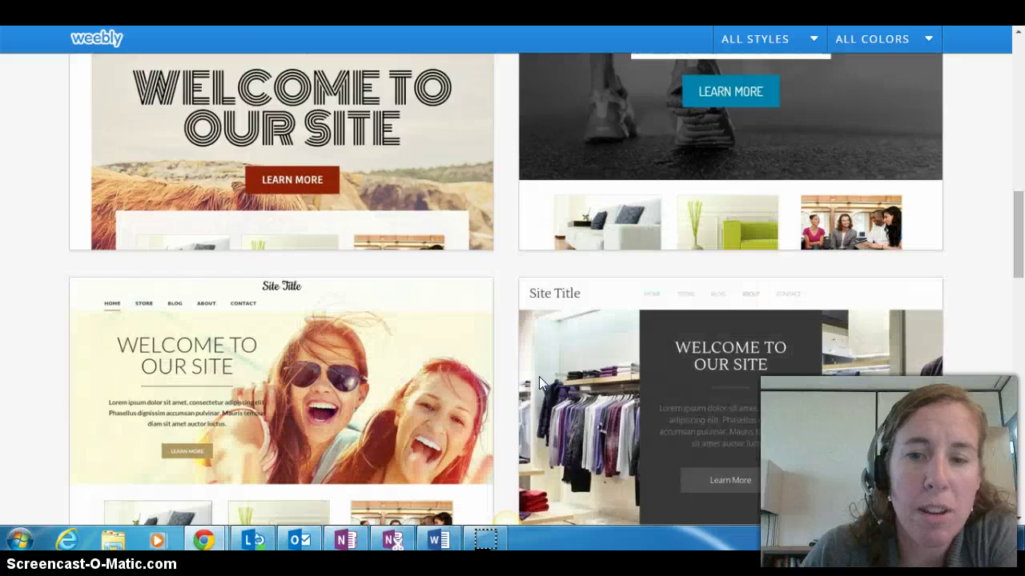
scroll(538, 383, "down", 5)
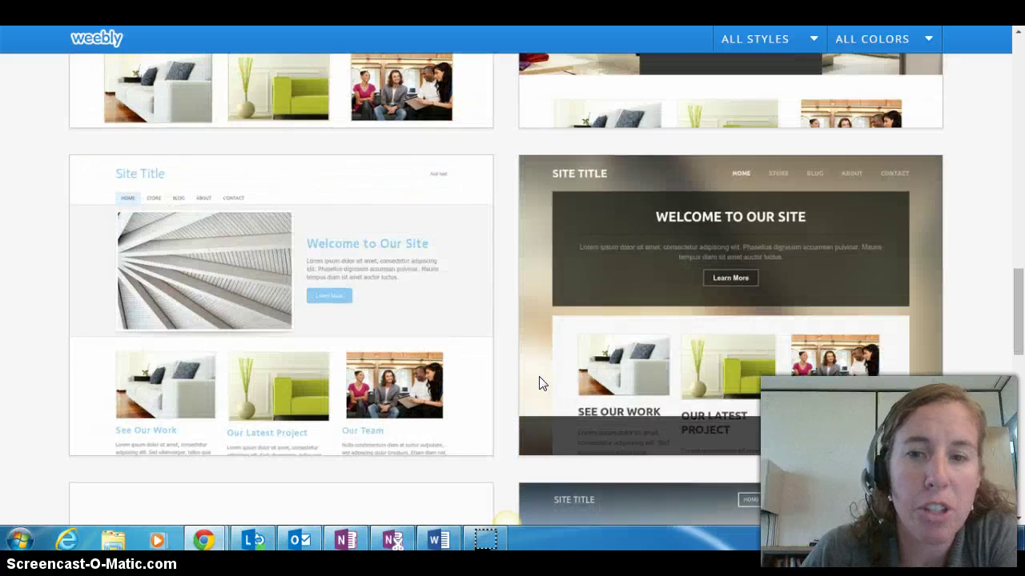
scroll(539, 382, "down", 5)
scroll(539, 376, "down", 5)
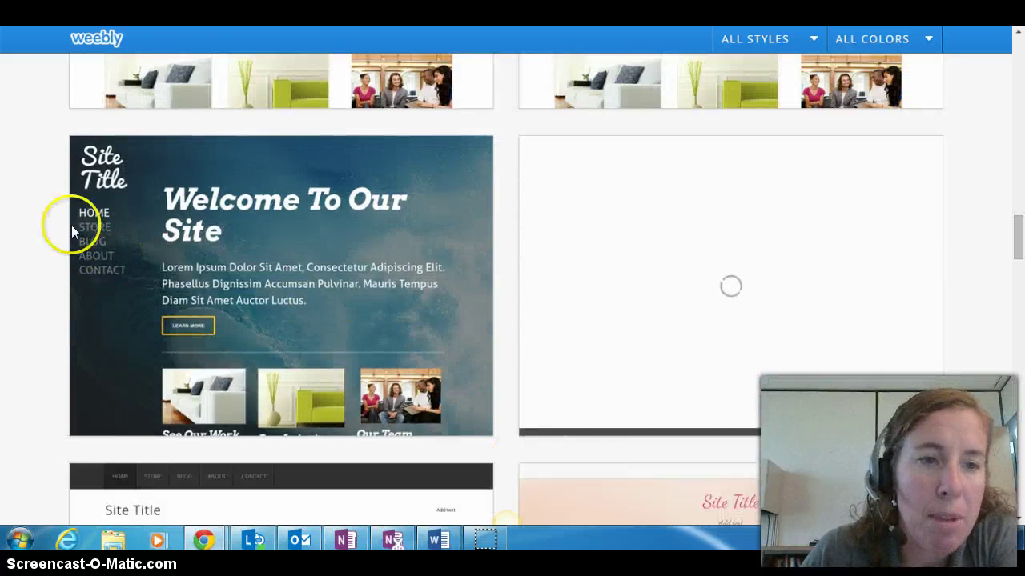
left_click(450, 418)
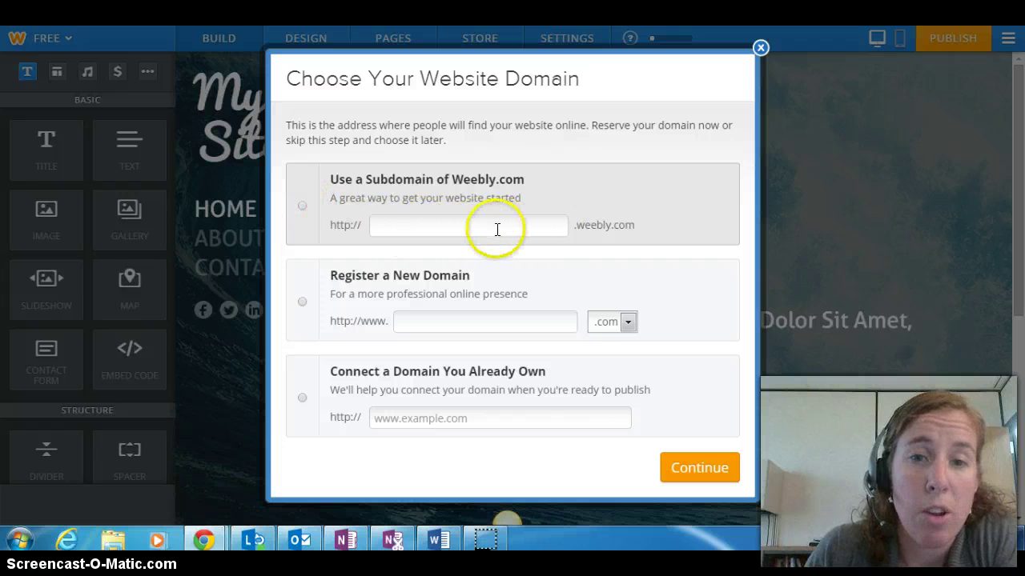
Reserve a Weebly.com subdomain made of the teacher's surname followed by "algebra" as the website domain
left_click(302, 209)
left_click(435, 227)
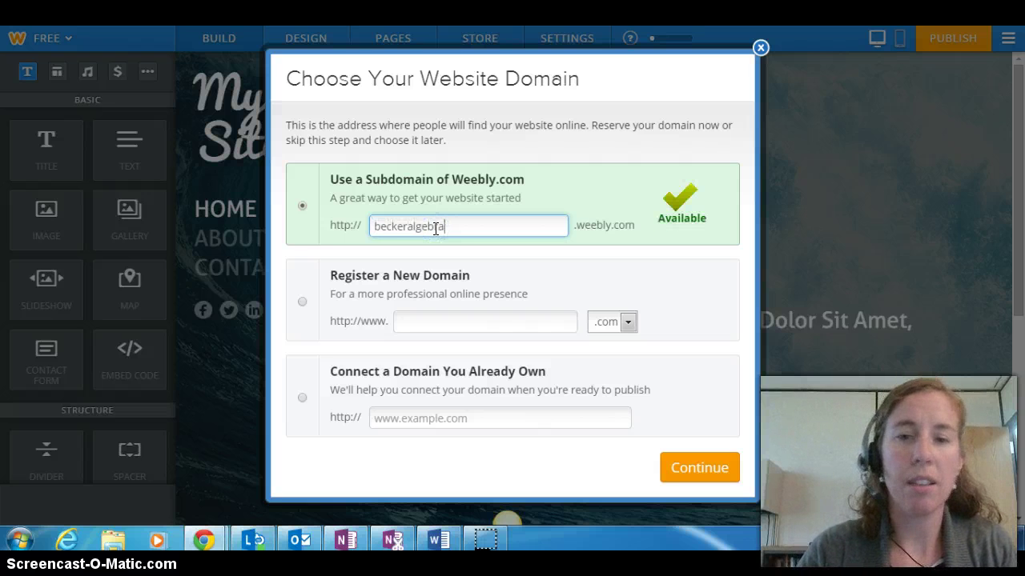
left_click(714, 476)
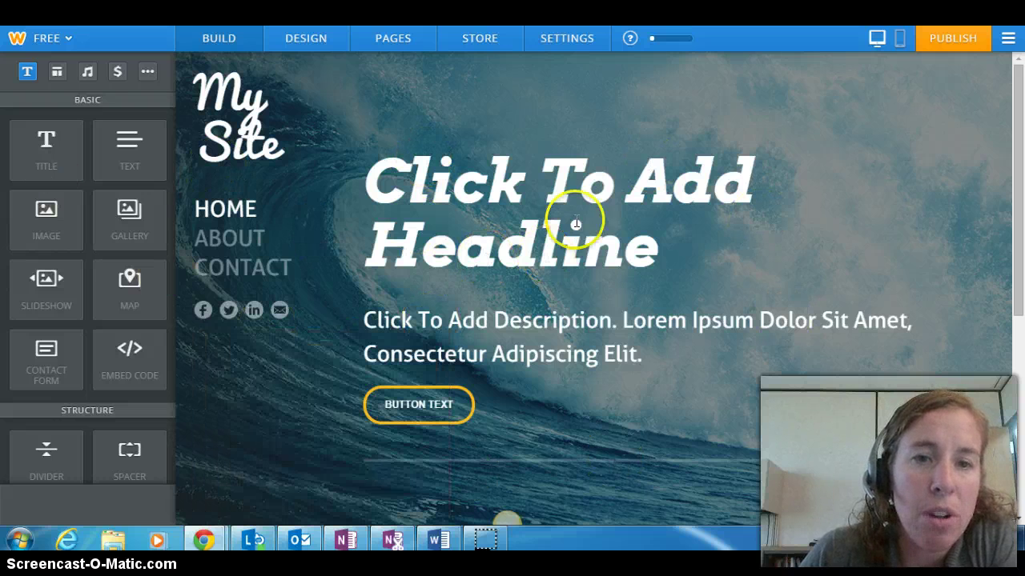
Replace the home page's placeholder headline with "Welcome To Class"
left_click(484, 236)
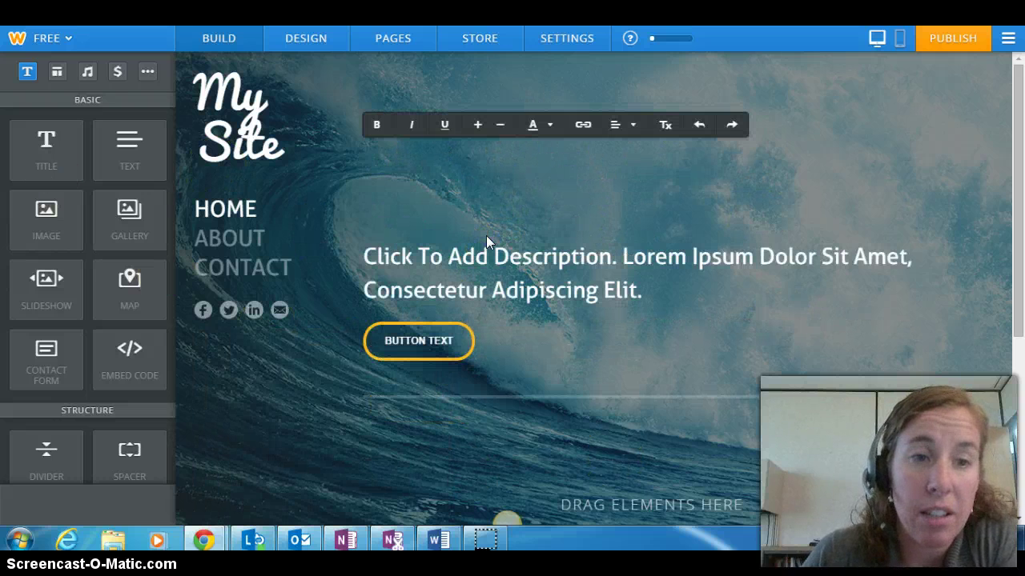
type("Welco")
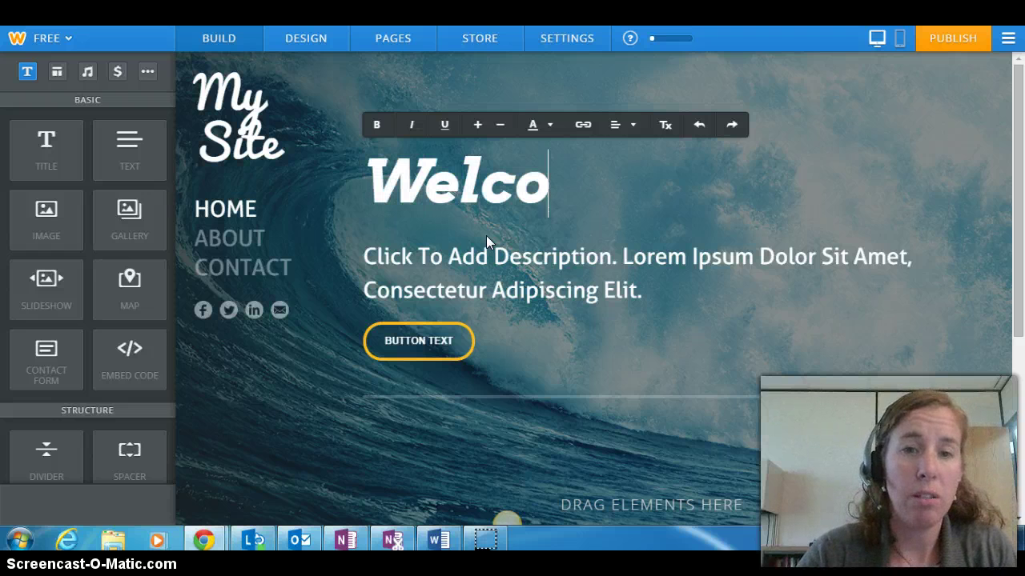
type("me To Class")
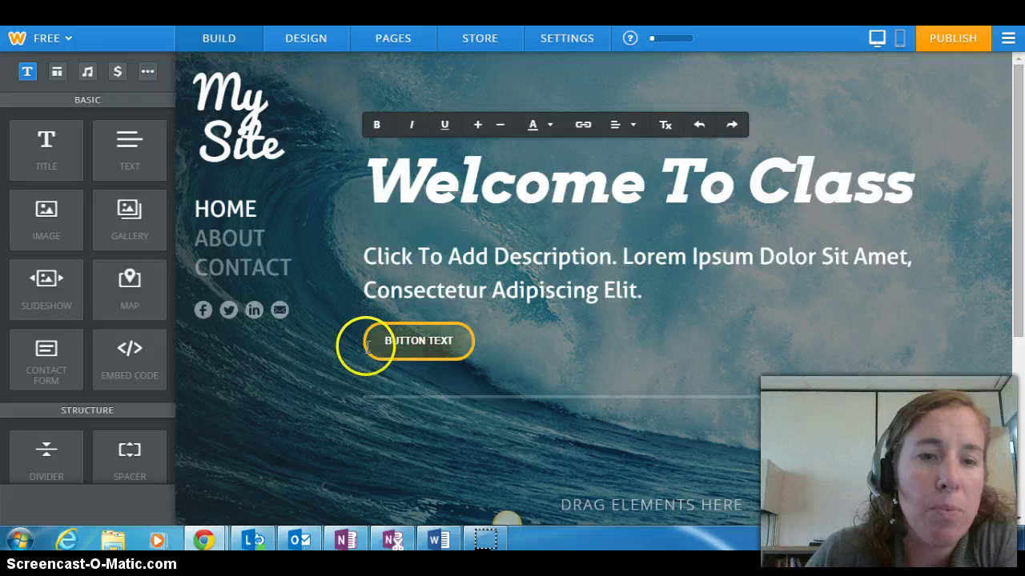
left_click(203, 310)
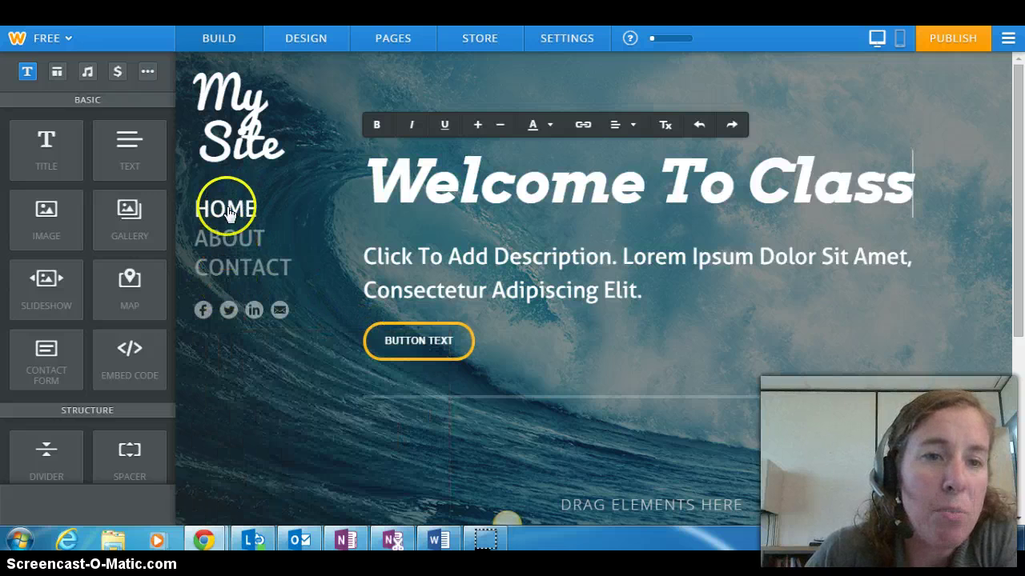
left_click(227, 179)
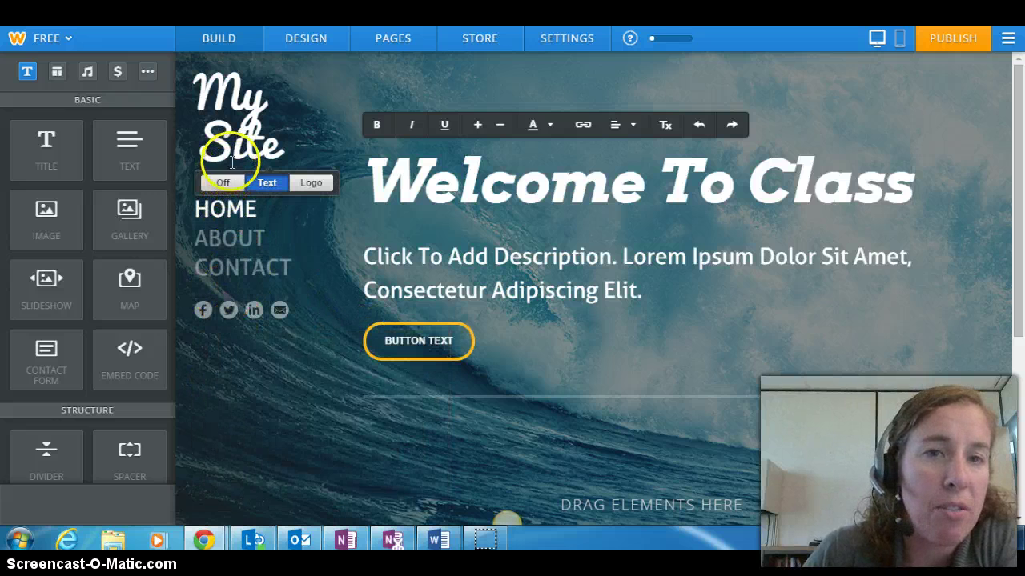
View the site's page settings and select the Contact page's name for editing
left_click(392, 42)
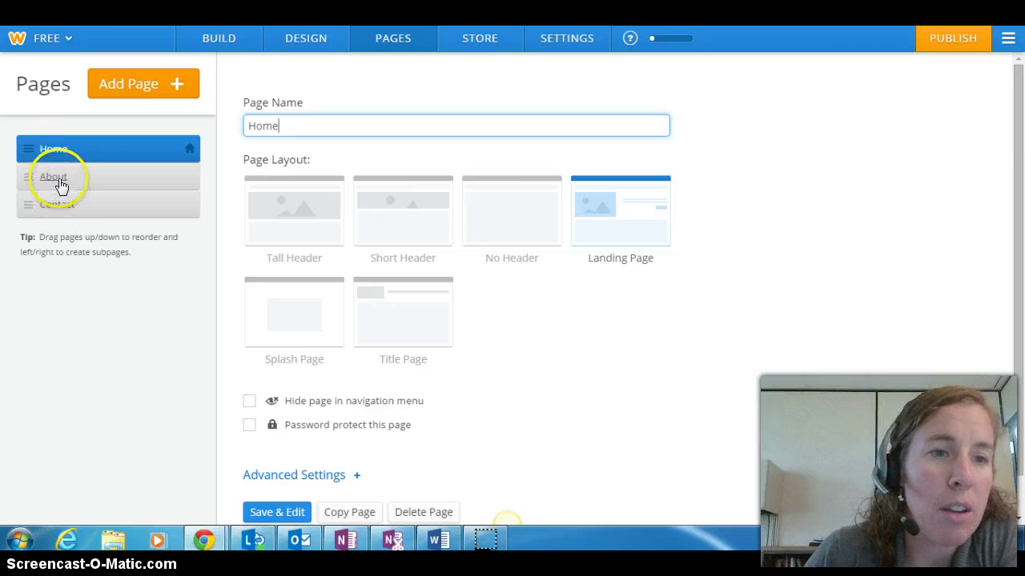
left_click(58, 206)
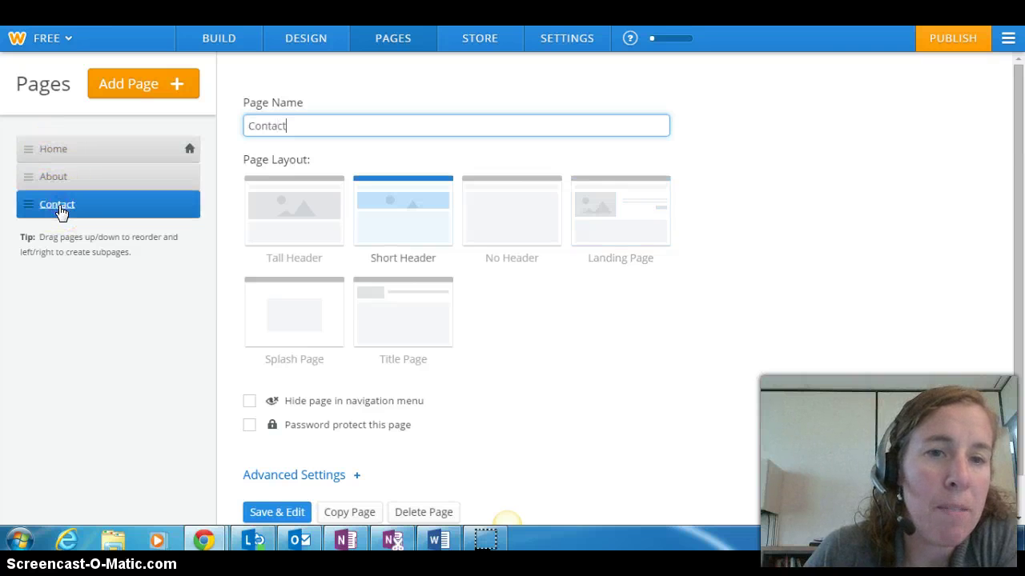
left_click(247, 120)
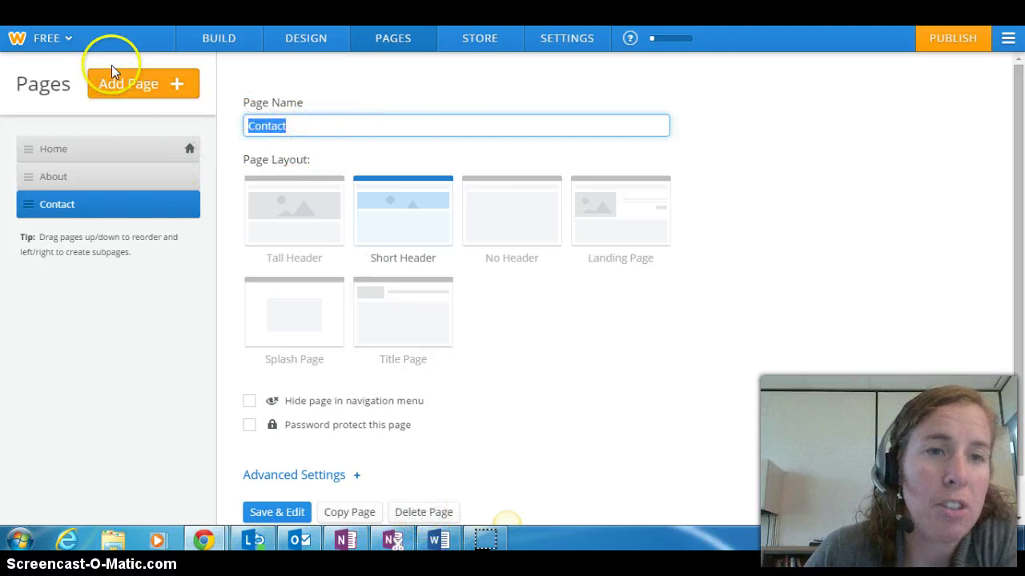
Start a new unnamed page in the site's page list
left_click(120, 84)
left_click(118, 126)
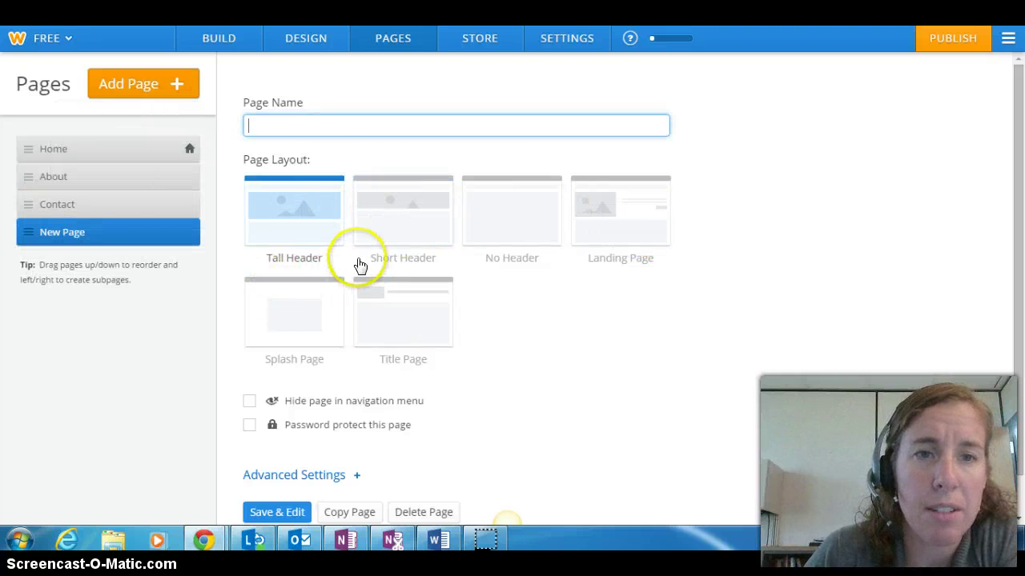
Look over the design options for theme, fonts and background, and return to building the home page
left_click(293, 46)
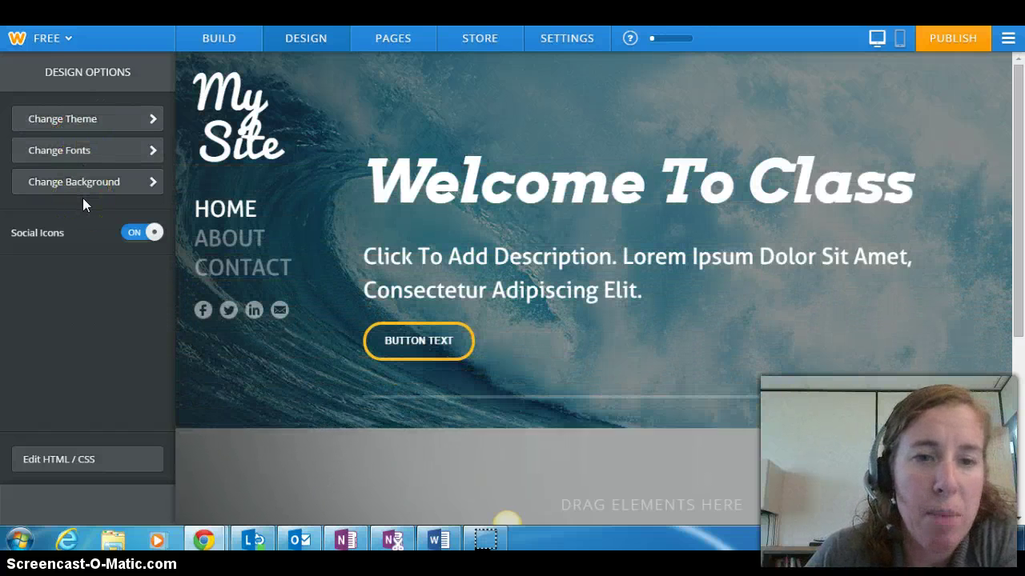
left_click(206, 40)
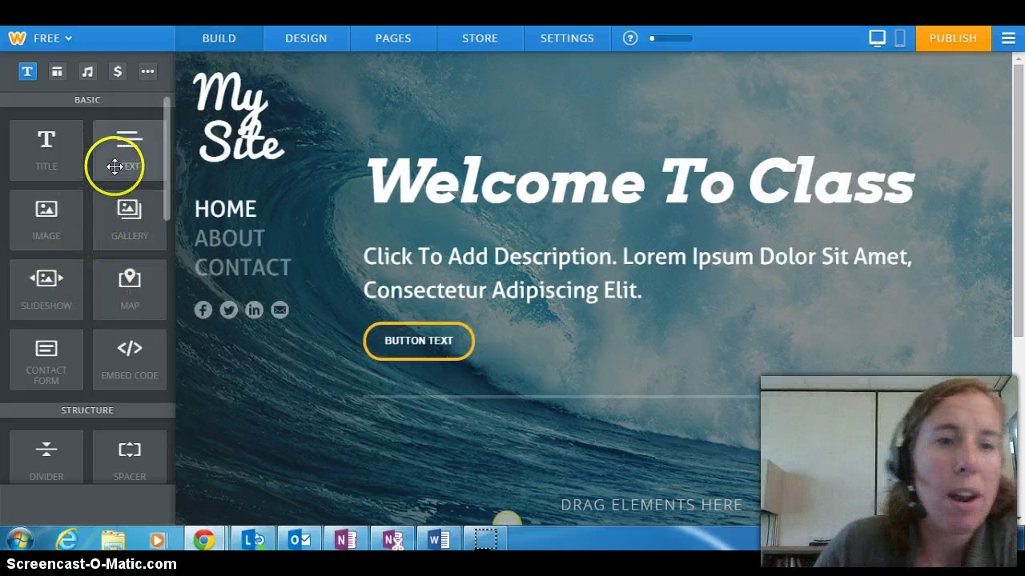
Add a text element to the home page below the divider under the button and open it for editing
left_click_drag(123, 152, 416, 439)
left_click(420, 438)
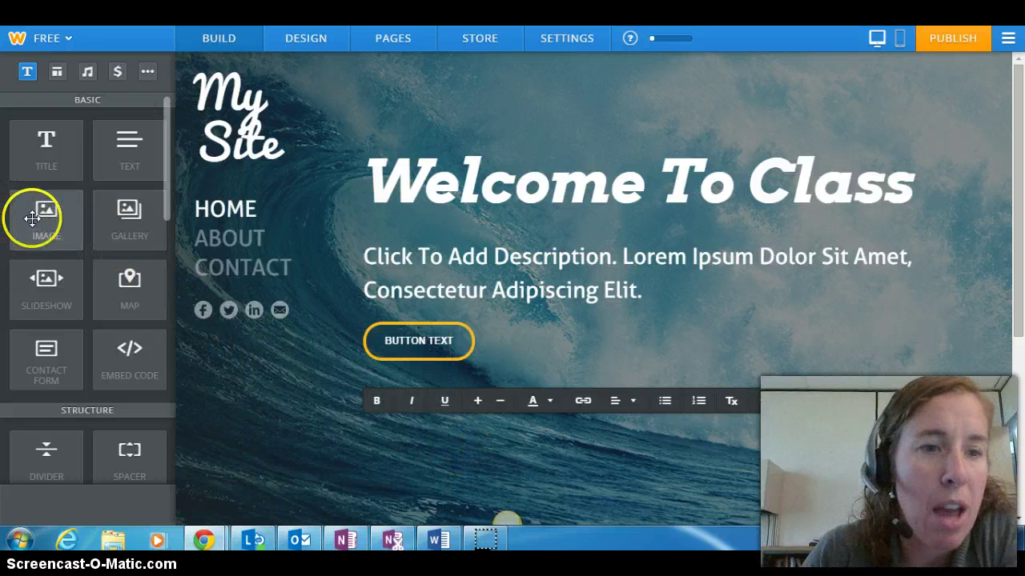
Add an embed code element beside the text element below the home page divider and open its custom HTML for editing
scroll(130, 233, "down", 1)
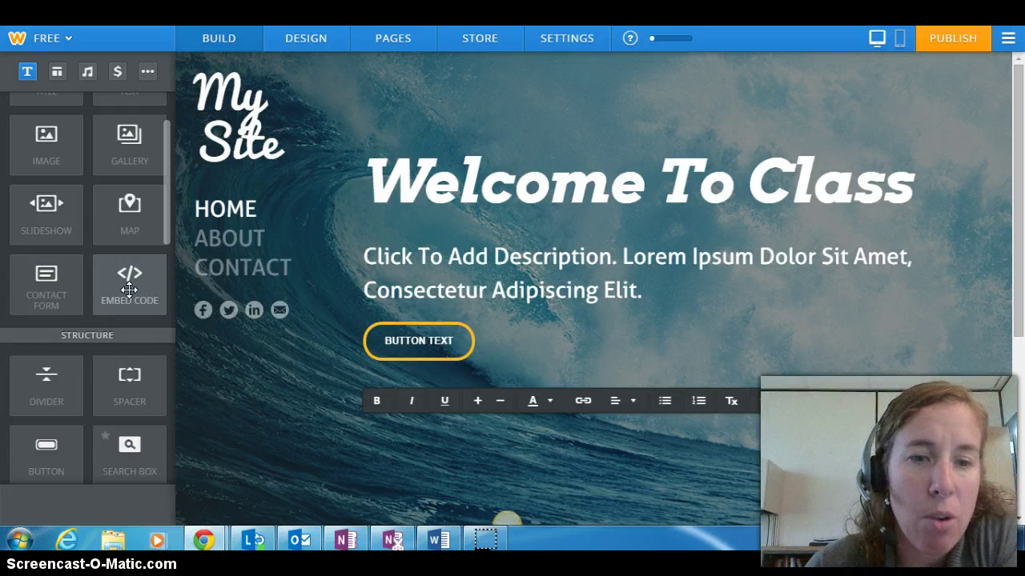
left_click_drag(128, 289, 421, 435)
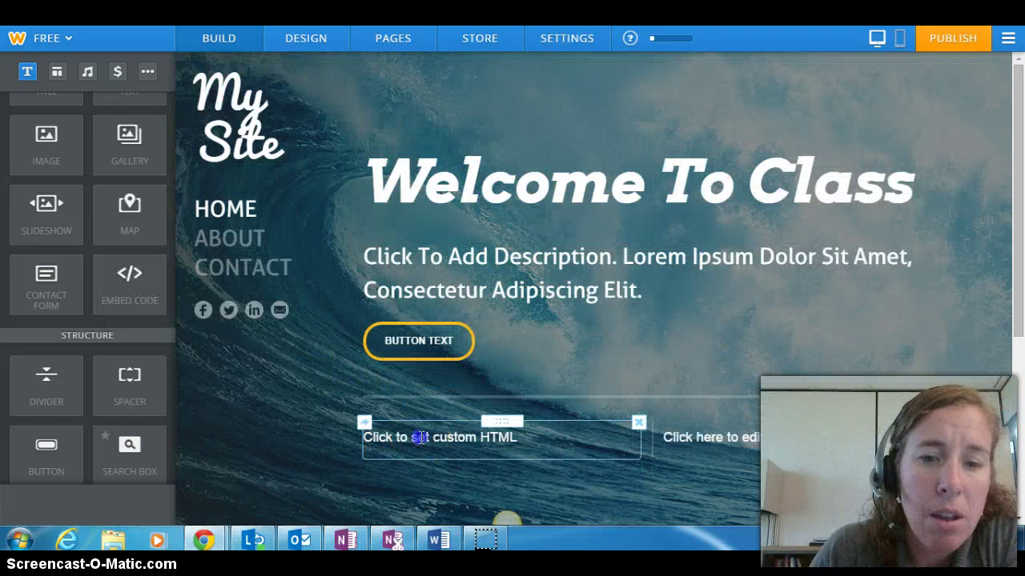
left_click(420, 437)
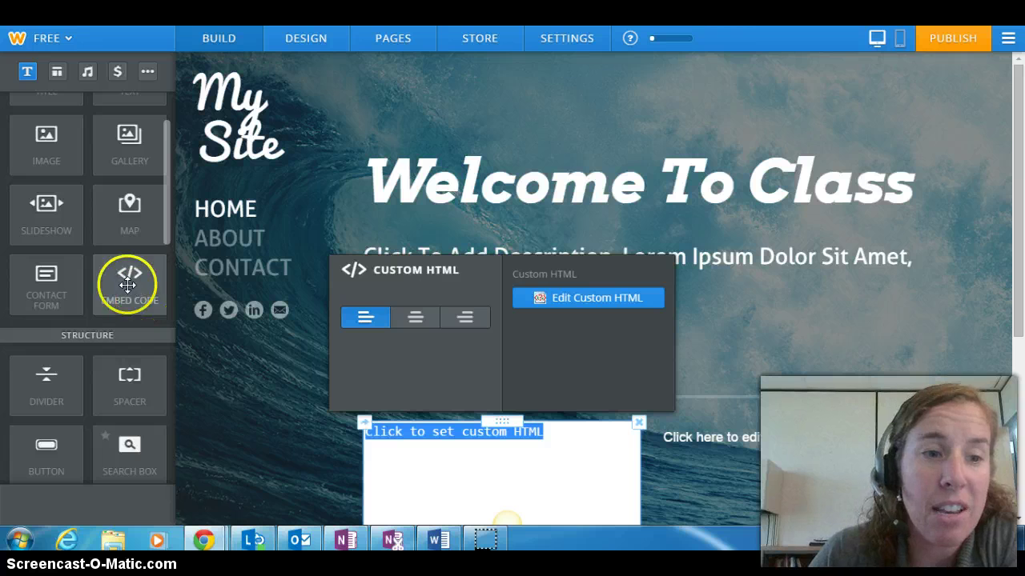
Look through the structure, media and commerce elements available for building the page
scroll(126, 304, "down", 2)
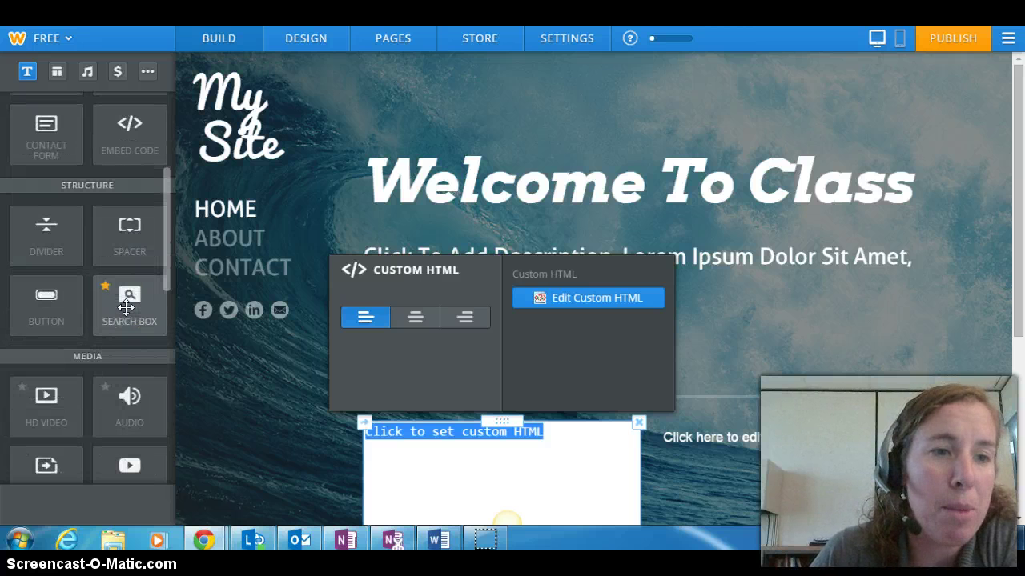
scroll(126, 307, "down", 2)
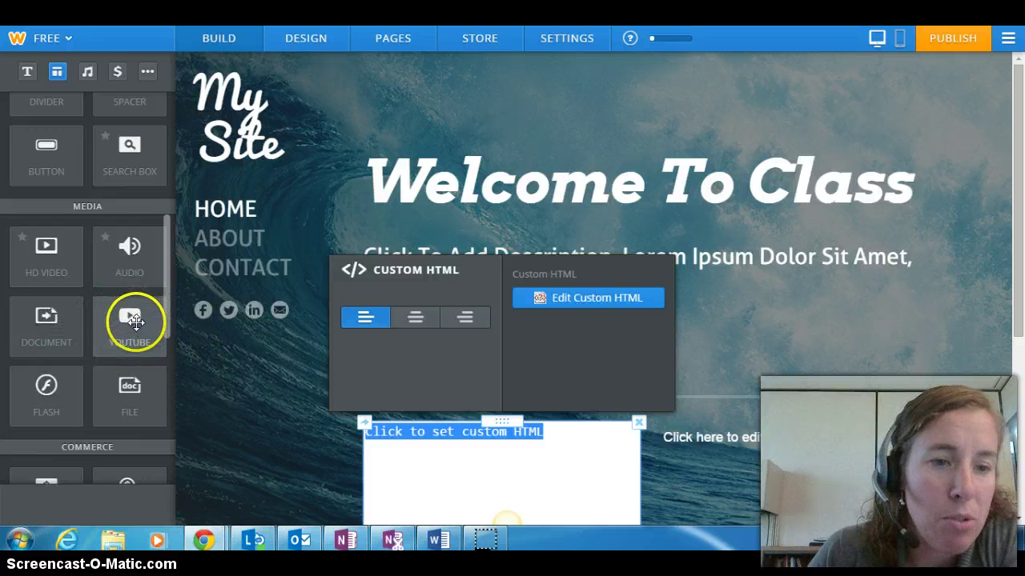
scroll(136, 321, "down", 1)
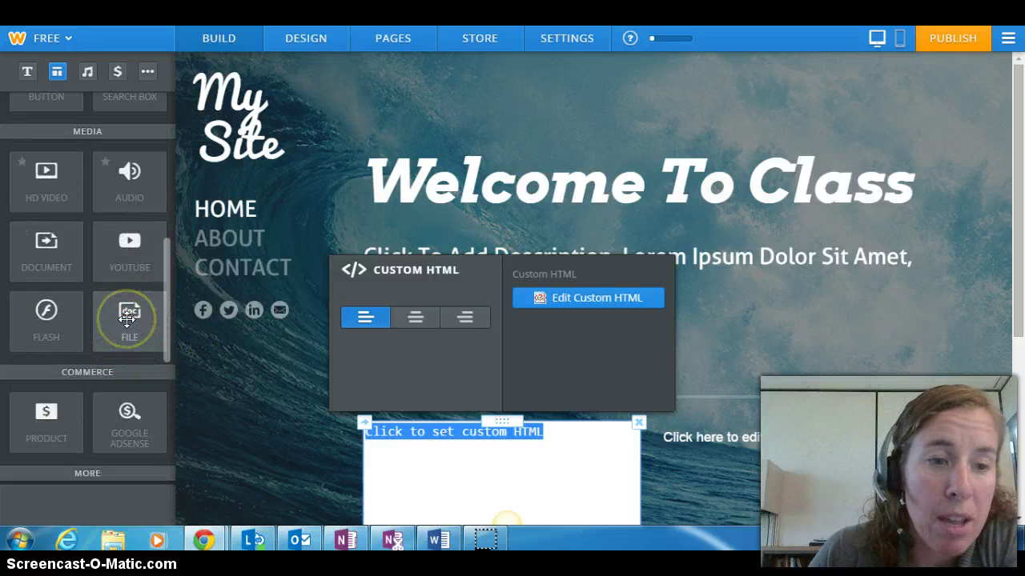
scroll(127, 318, "down", 4)
scroll(126, 318, "up", 5)
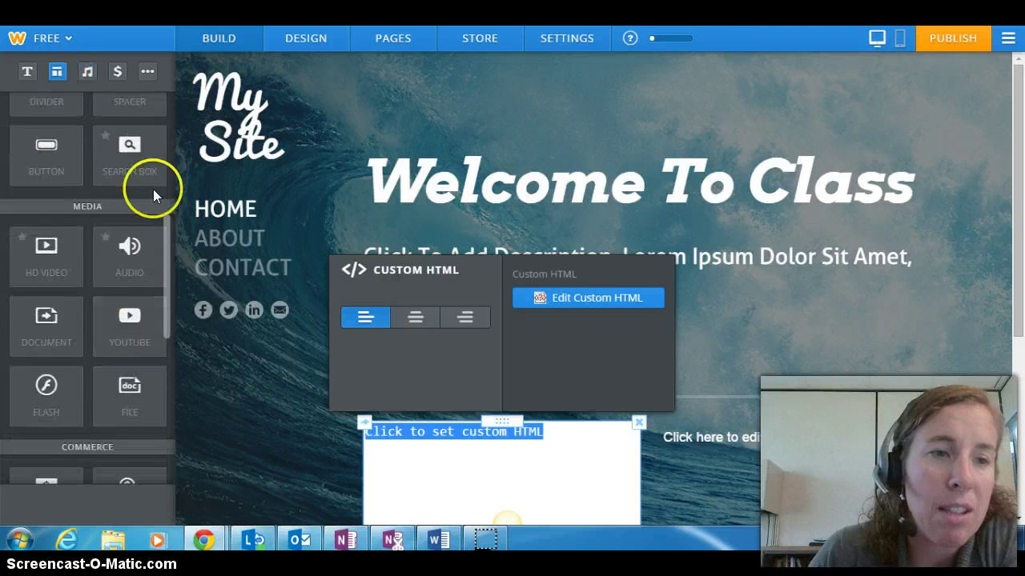
scroll(110, 297, "up", 2)
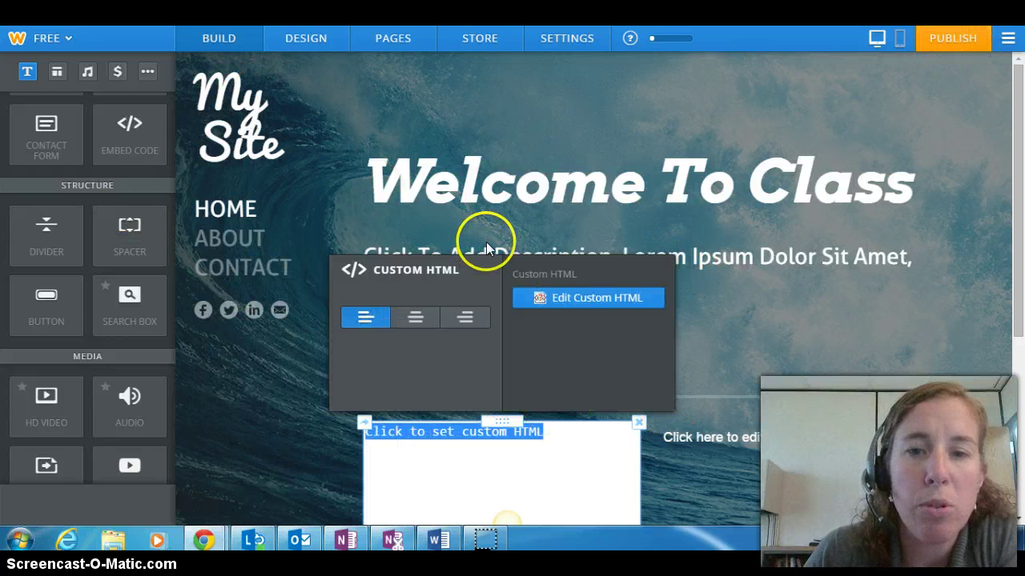
Publish the site on the available Weebly subdomain, categorizing it as Education with the Teacher category
left_click(932, 40)
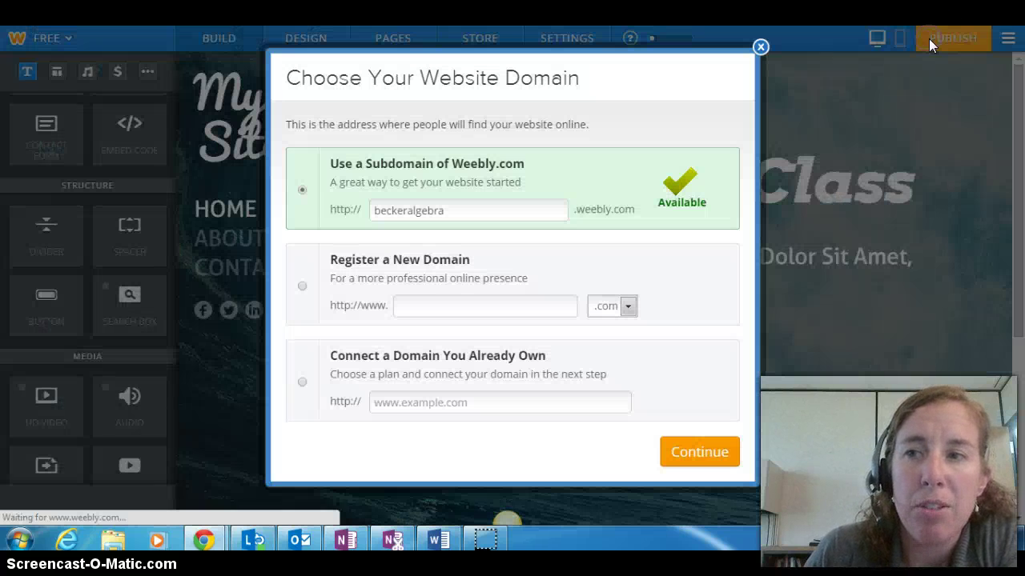
left_click(707, 459)
left_click(567, 314)
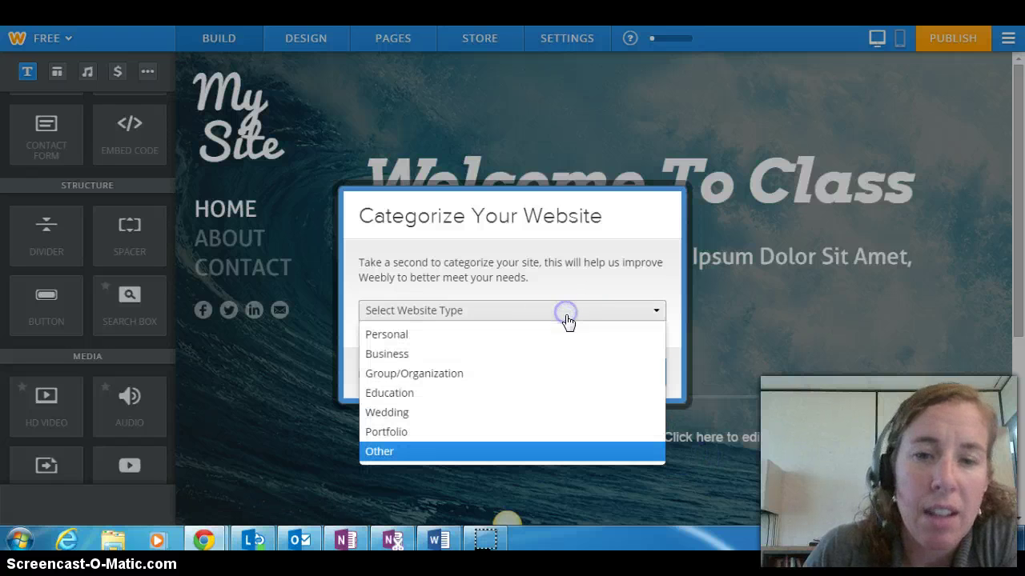
left_click(535, 393)
left_click(595, 293)
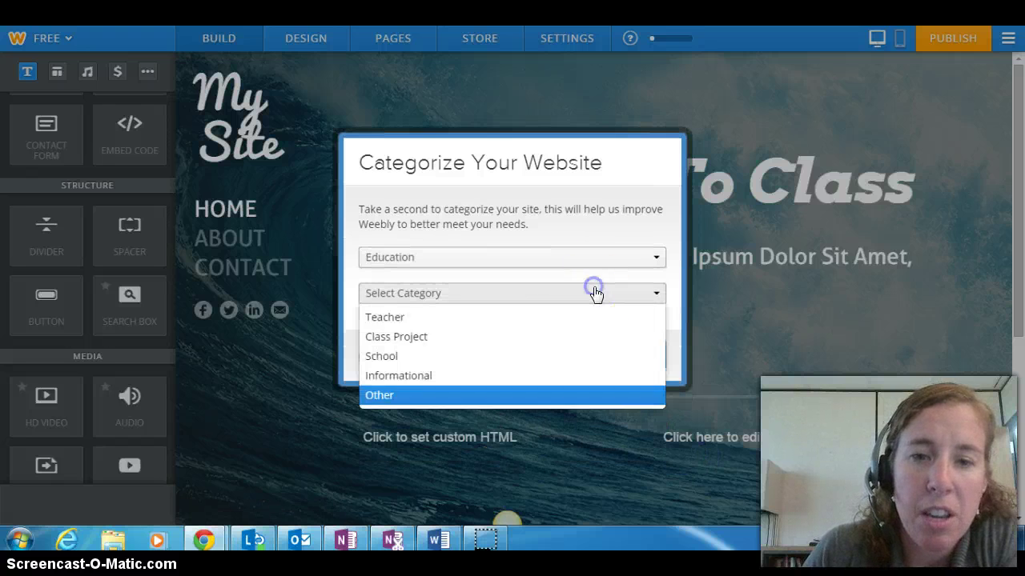
left_click(569, 320)
left_click(618, 357)
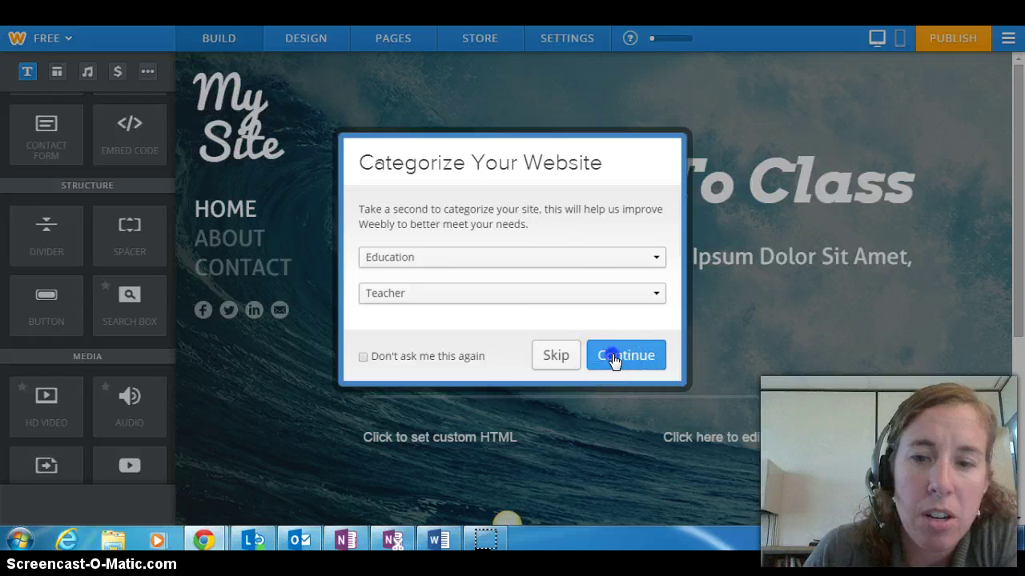